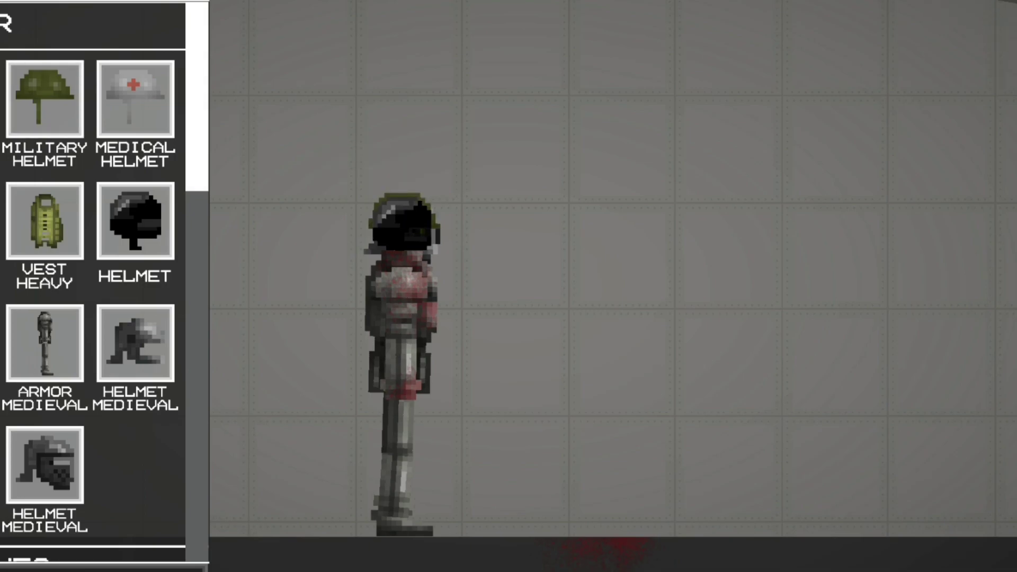
scroll(93, 282, "down", 10)
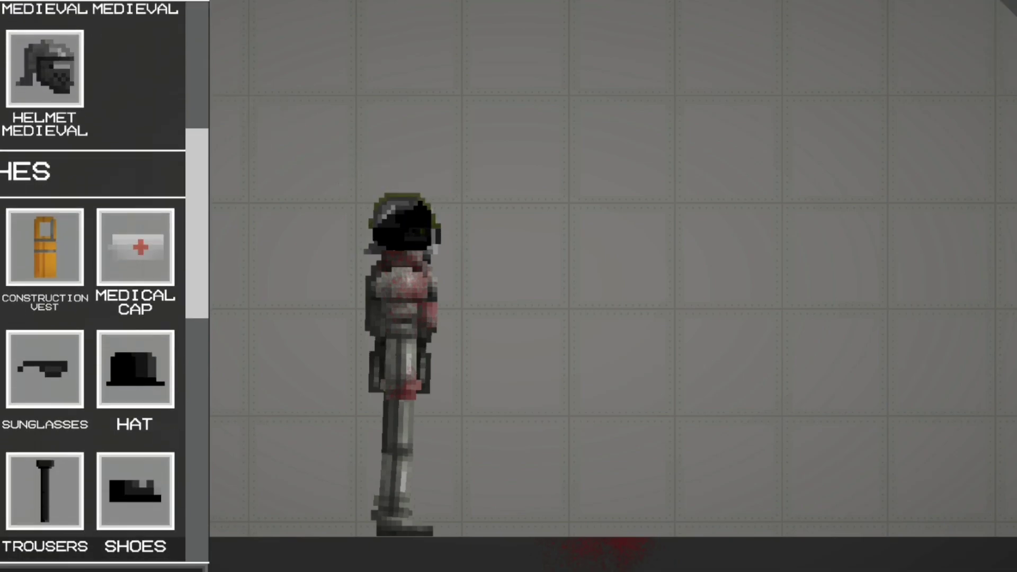
scroll(93, 282, "down", 2)
scroll(93, 282, "down", 2)
scroll(92, 281, "down", 3)
scroll(93, 282, "up", 1)
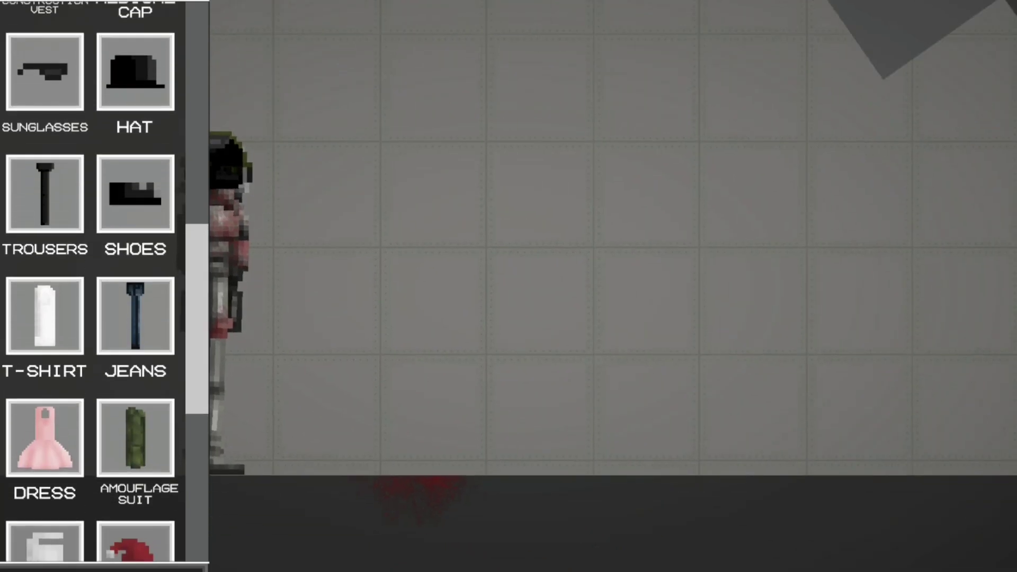
scroll(94, 282, "up", 2)
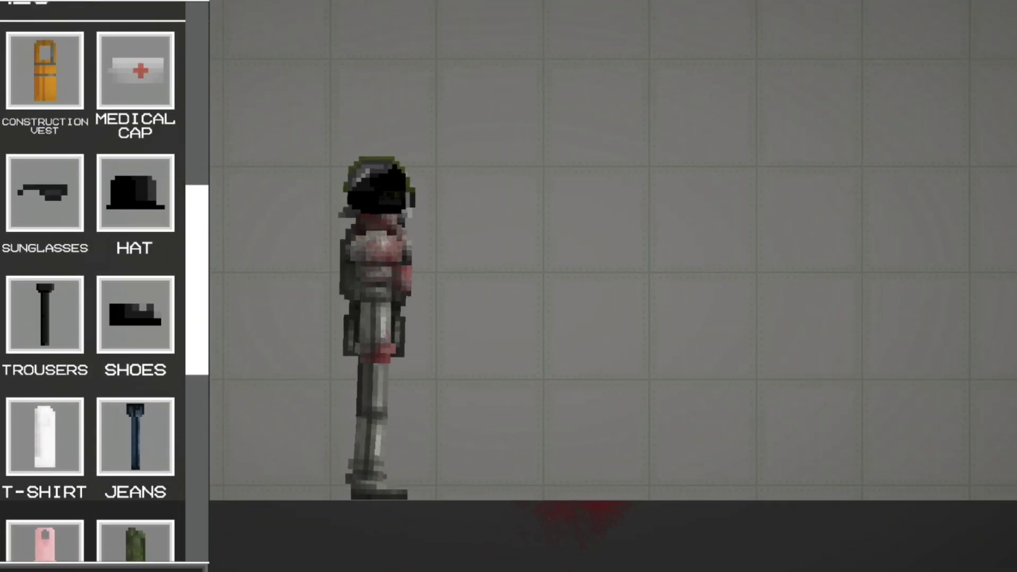
scroll(612, 286, "down", 3)
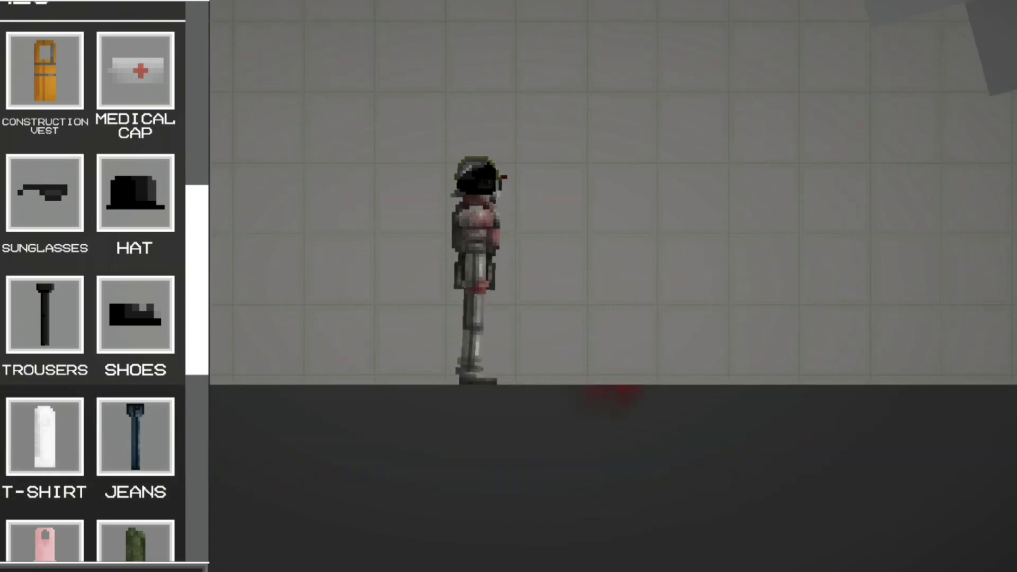